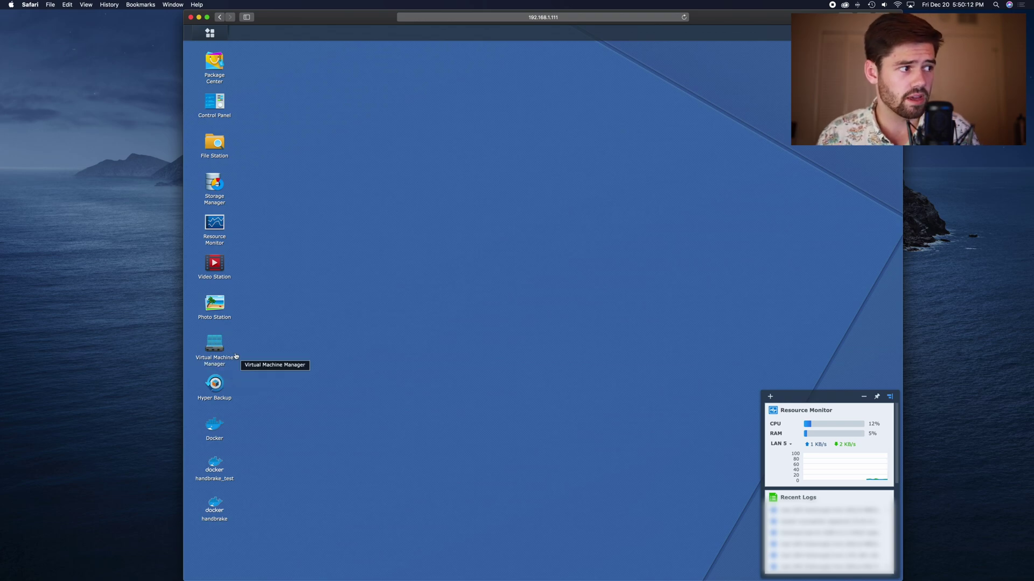
Search Package Center for 'virtual', confirm VMM is running, and launch Virtual Machine Manager
left_click(220, 64)
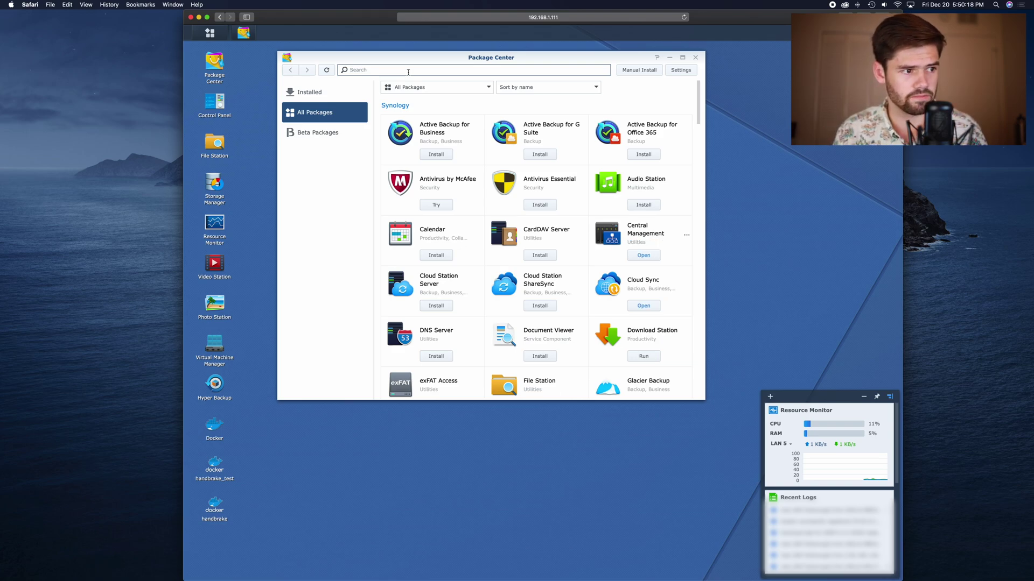
type("virtual")
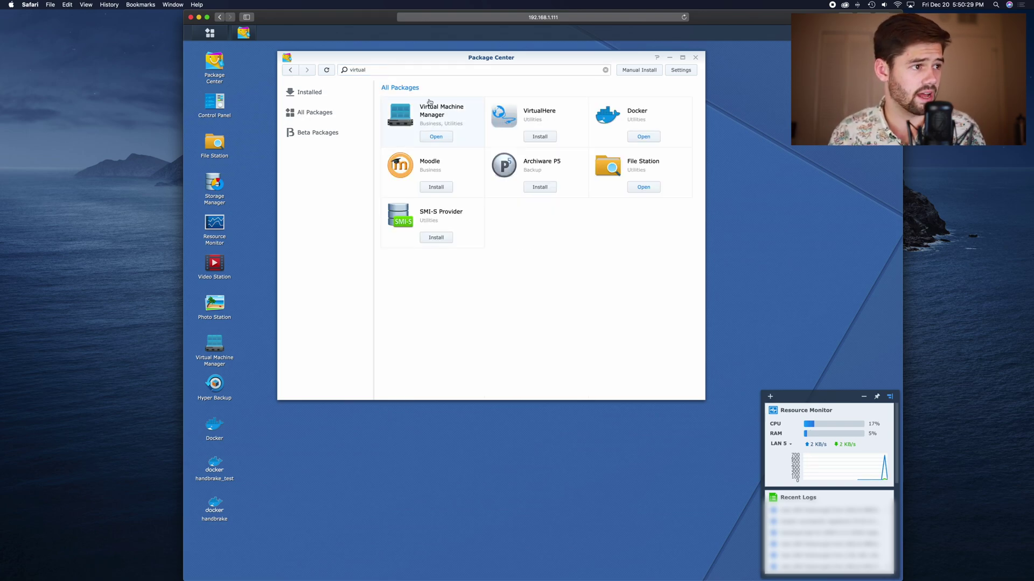
left_click(429, 102)
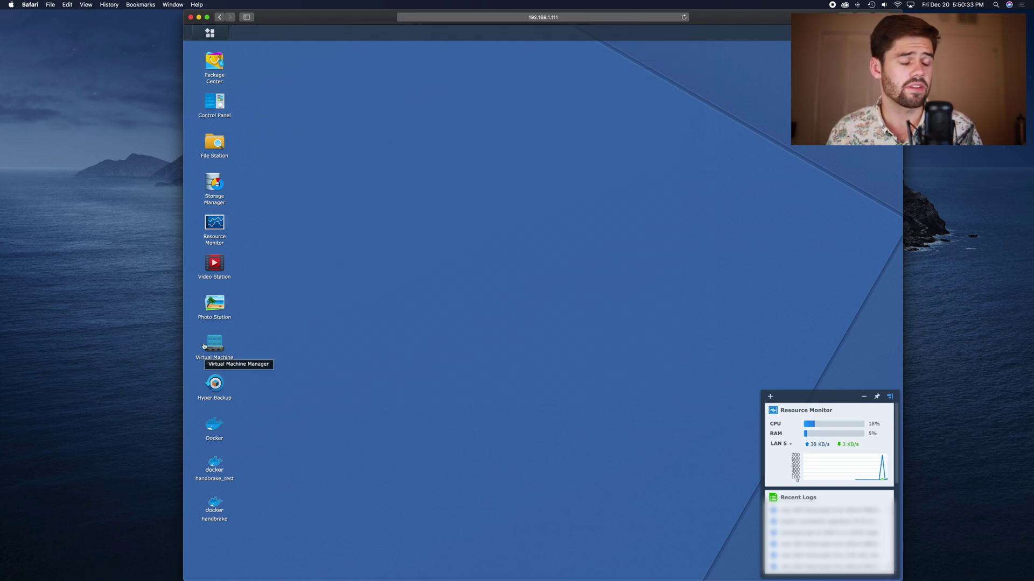
left_click(215, 346)
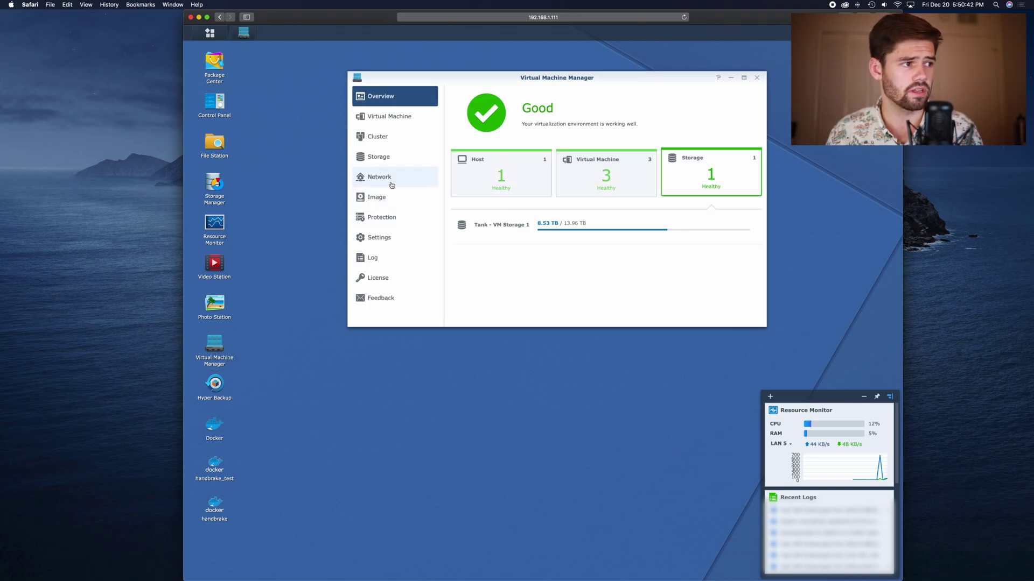
View VMM storage and step through the Create Storage wizard
left_click(389, 154)
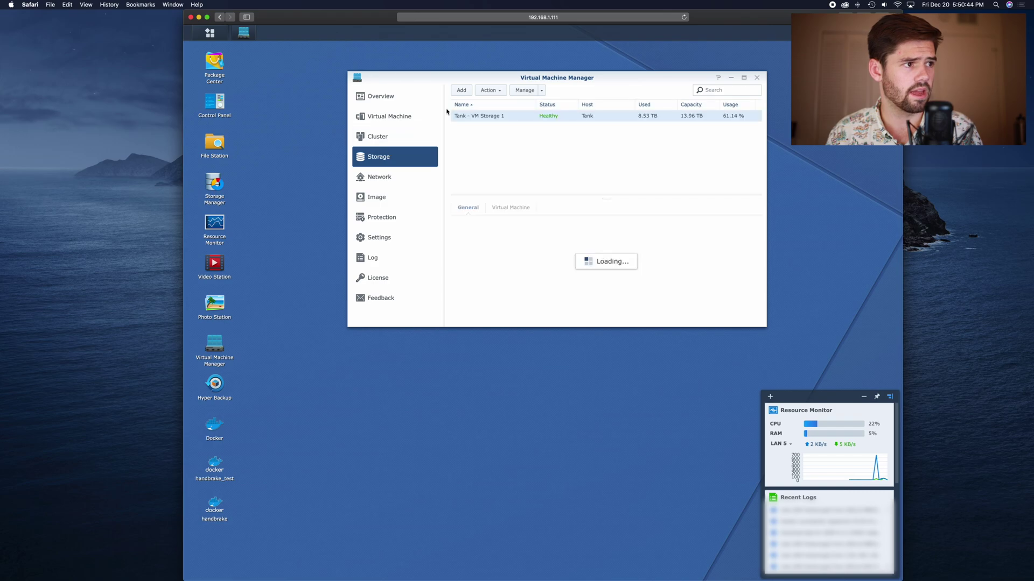
left_click(461, 90)
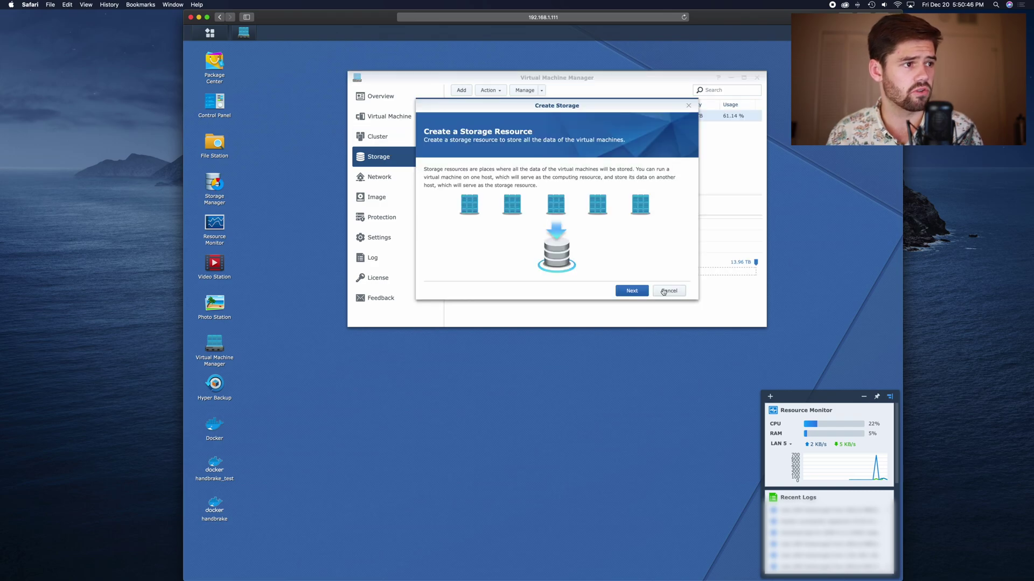
left_click(636, 291)
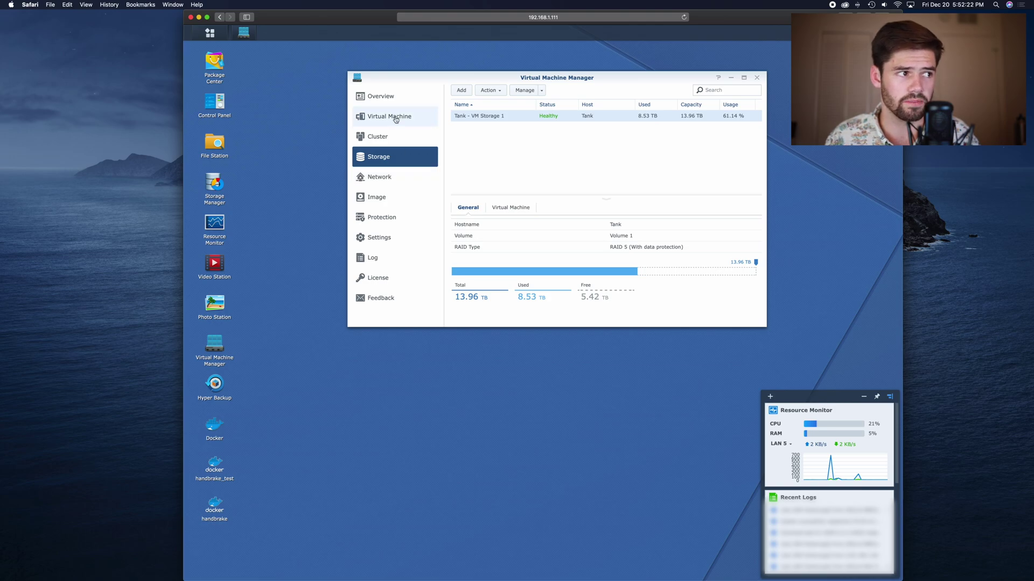
Upload the ubuntu-18.04.3 desktop ISO from this computer to the ISO image list
left_click(390, 98)
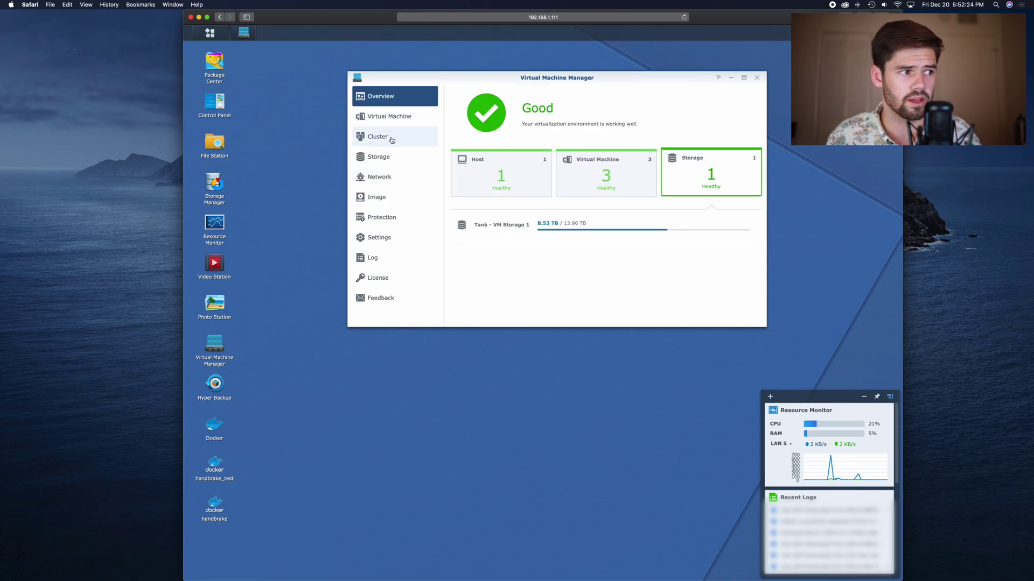
left_click(392, 204)
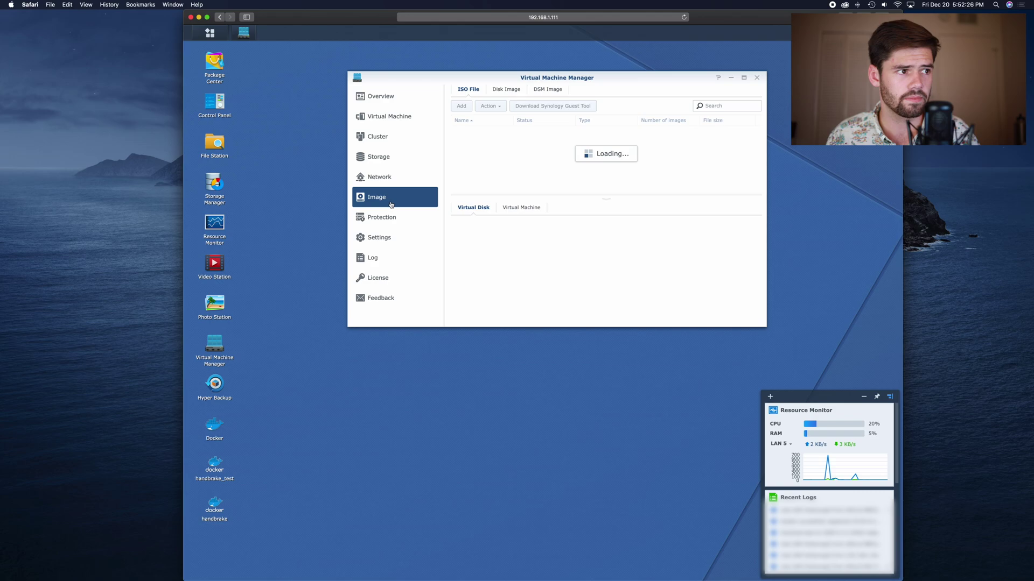
left_click(458, 110)
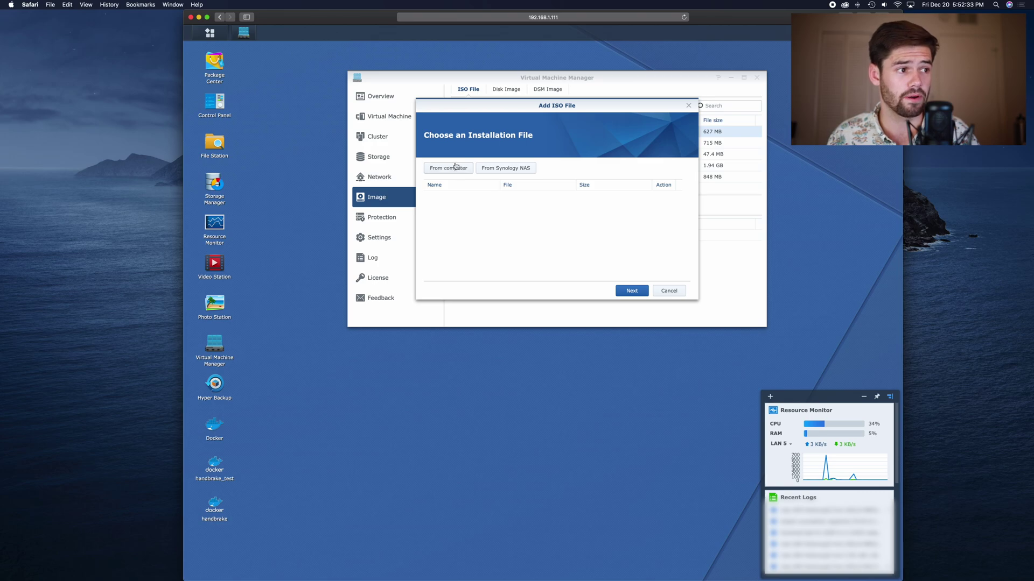
left_click(449, 168)
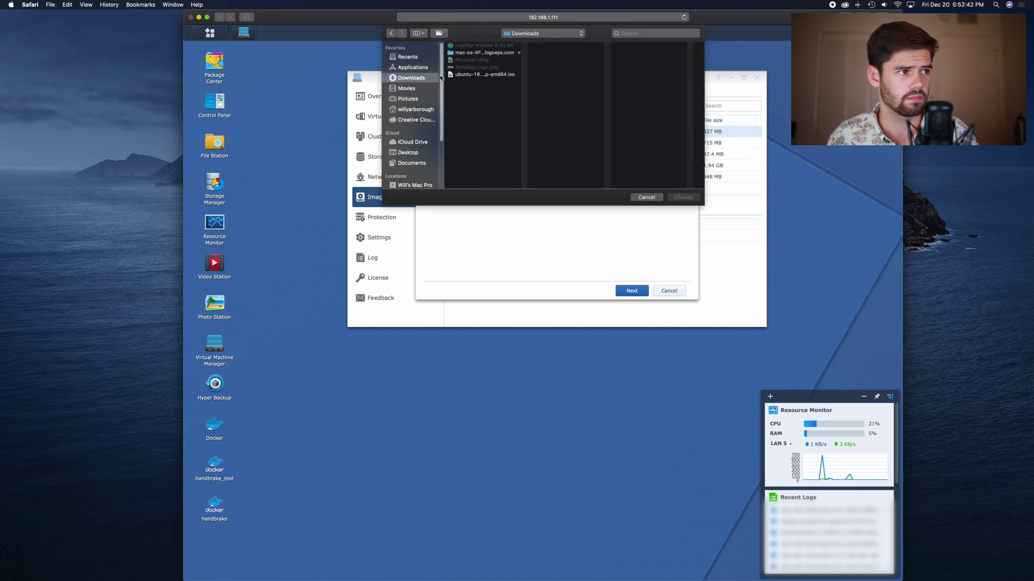
left_click(463, 76)
double_click(463, 75)
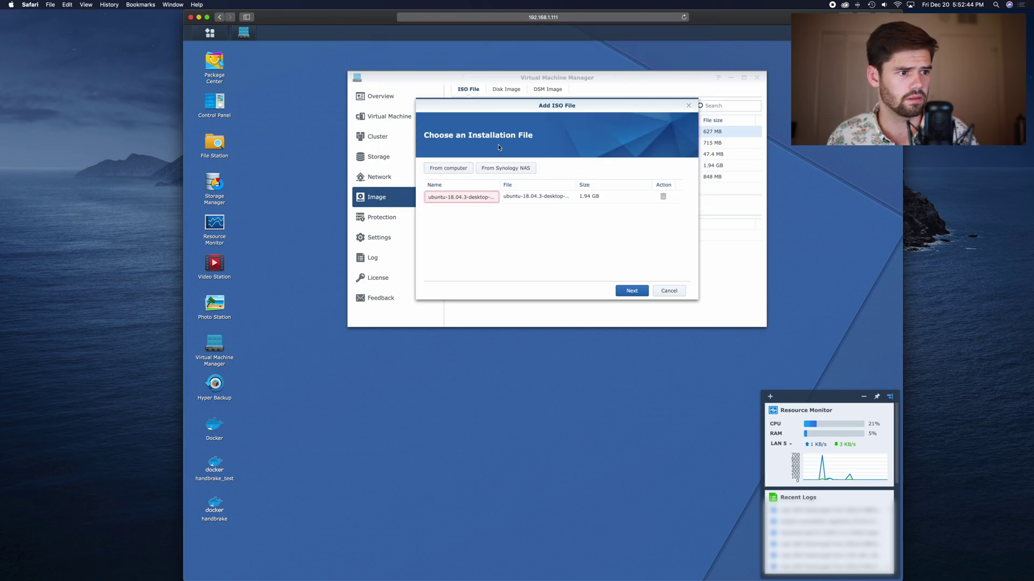
left_click(631, 290)
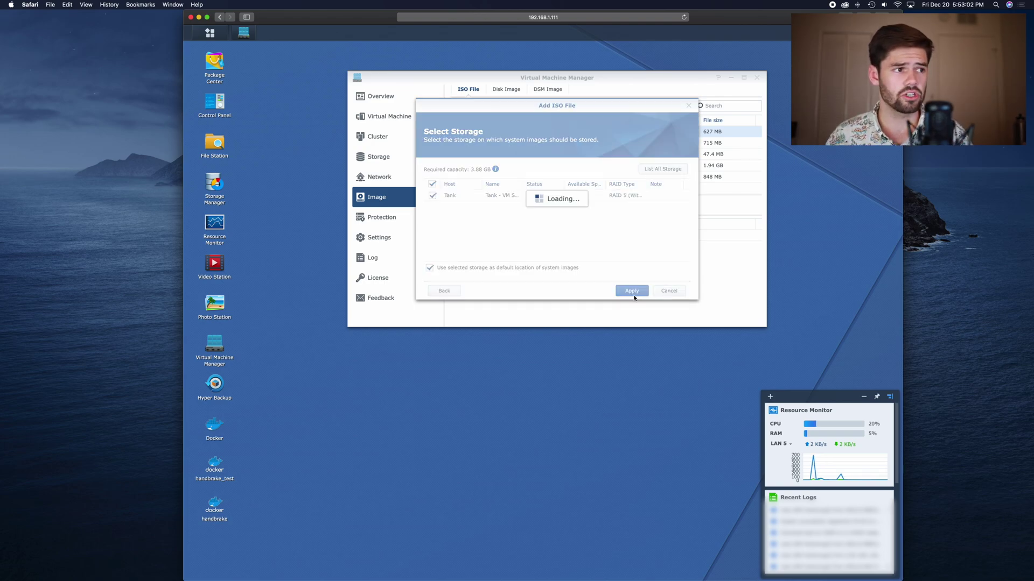
left_click(633, 291)
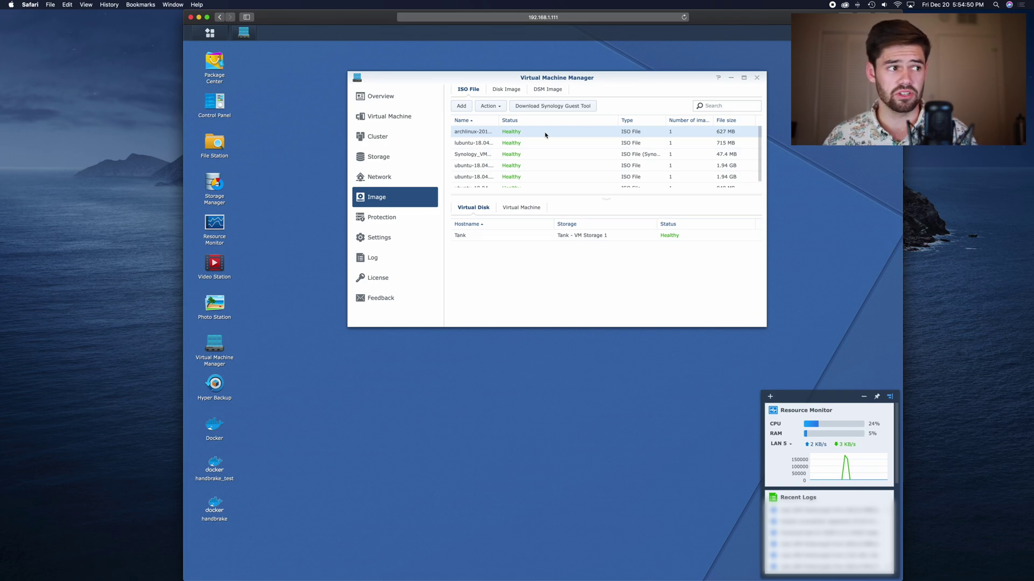
Show the virtual machine list with Download, Linux and Video
left_click(404, 115)
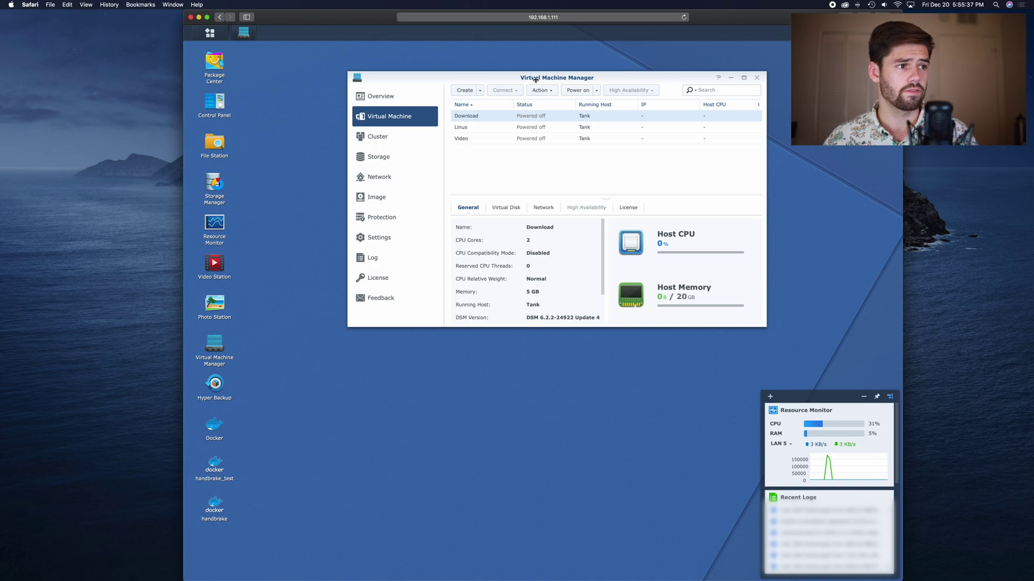
Start a new Linux VM on Tank storage named 'TutorialFun' with 2 CPUs
left_click(465, 92)
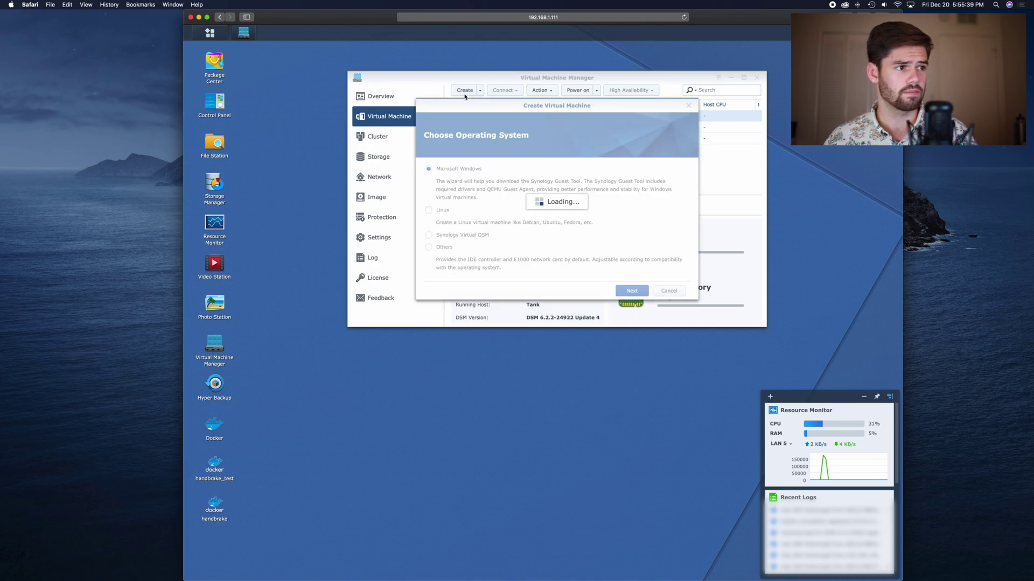
left_click(428, 210)
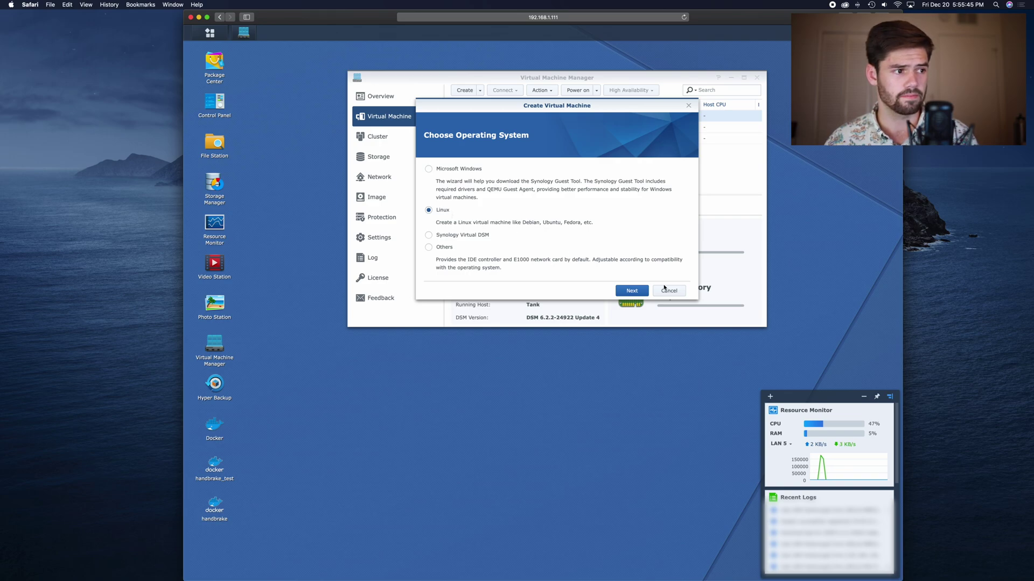
left_click(630, 291)
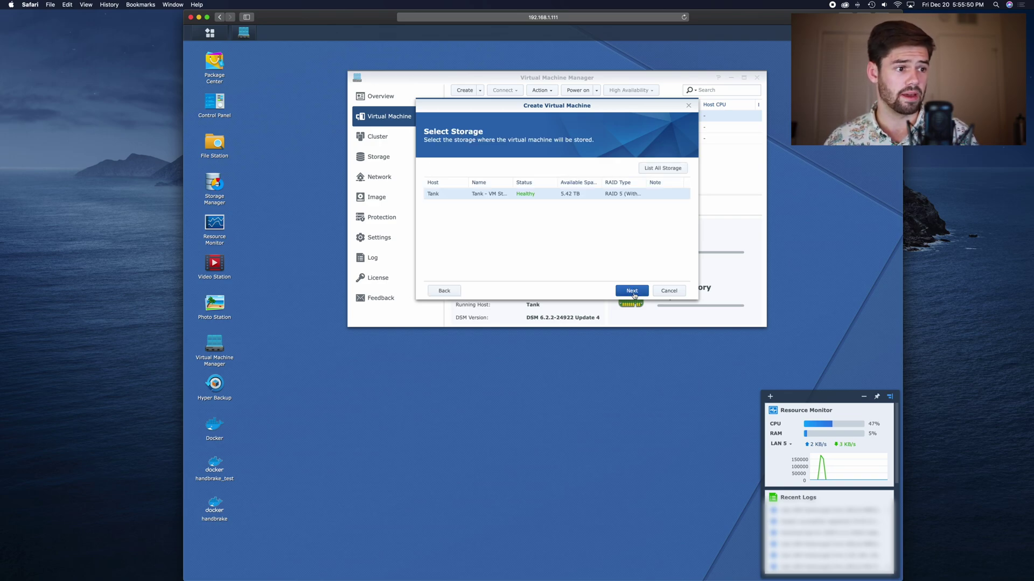
left_click(634, 293)
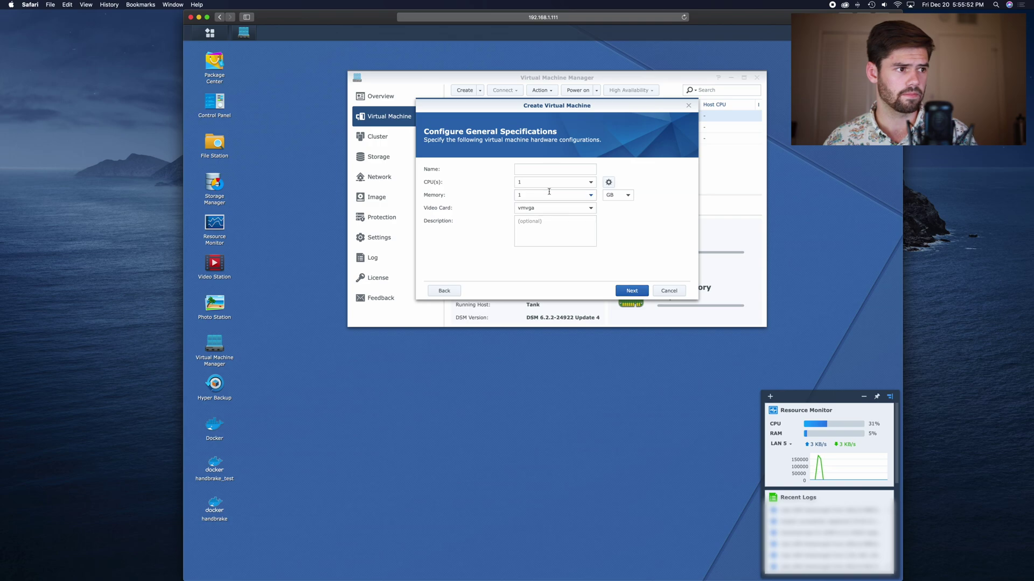
left_click(546, 167)
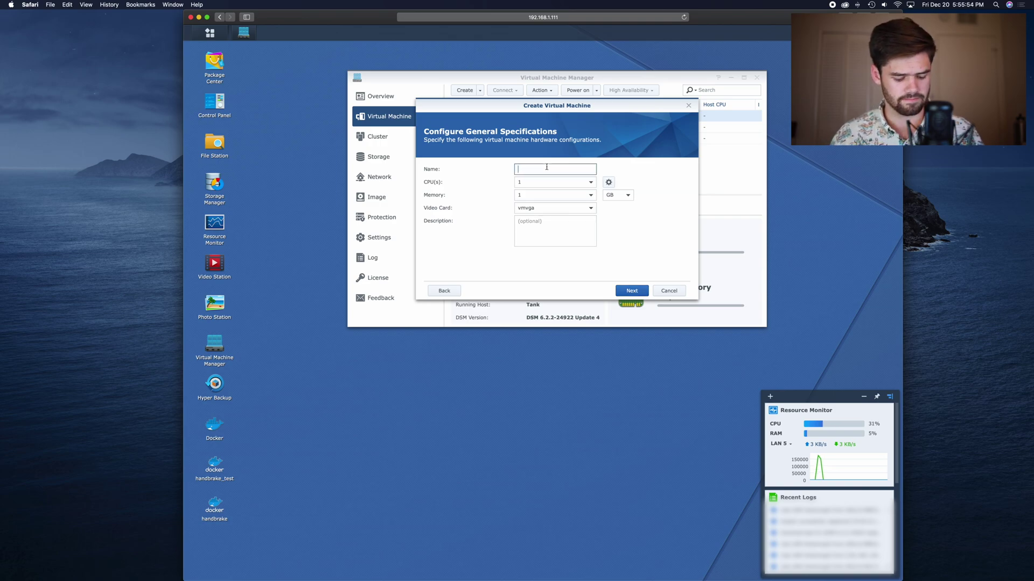
type("TutorialFun")
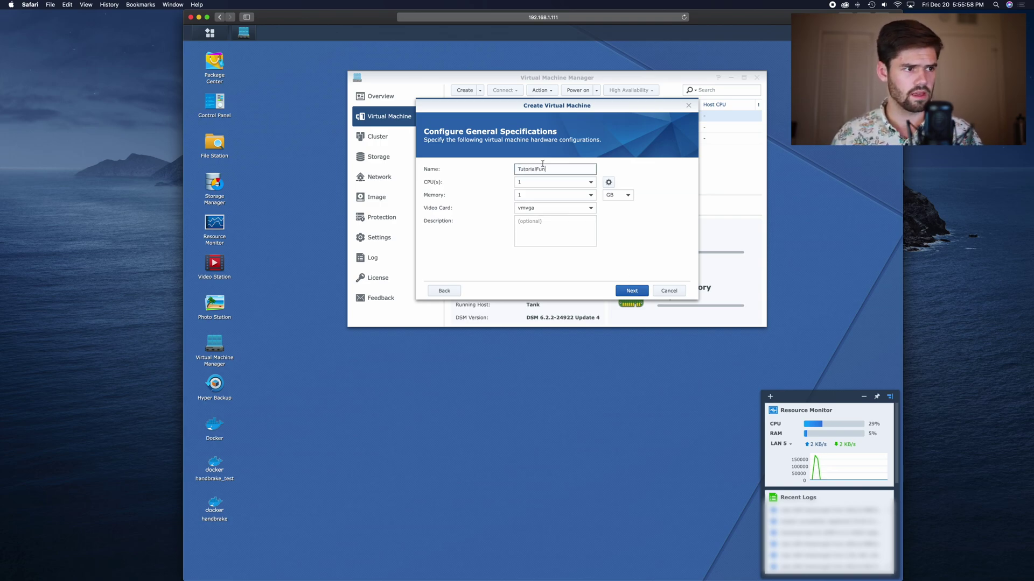
left_click(587, 183)
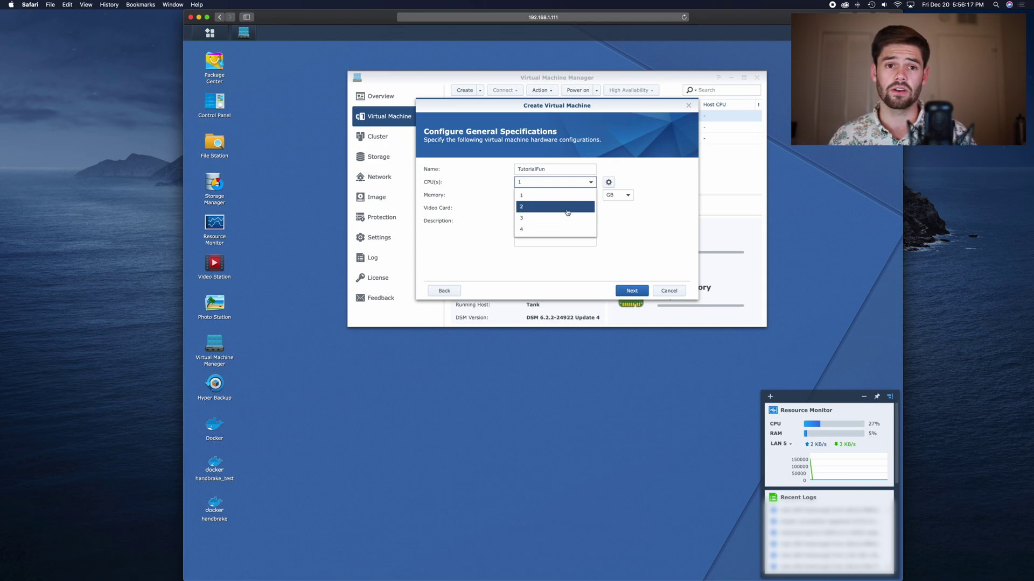
left_click(567, 212)
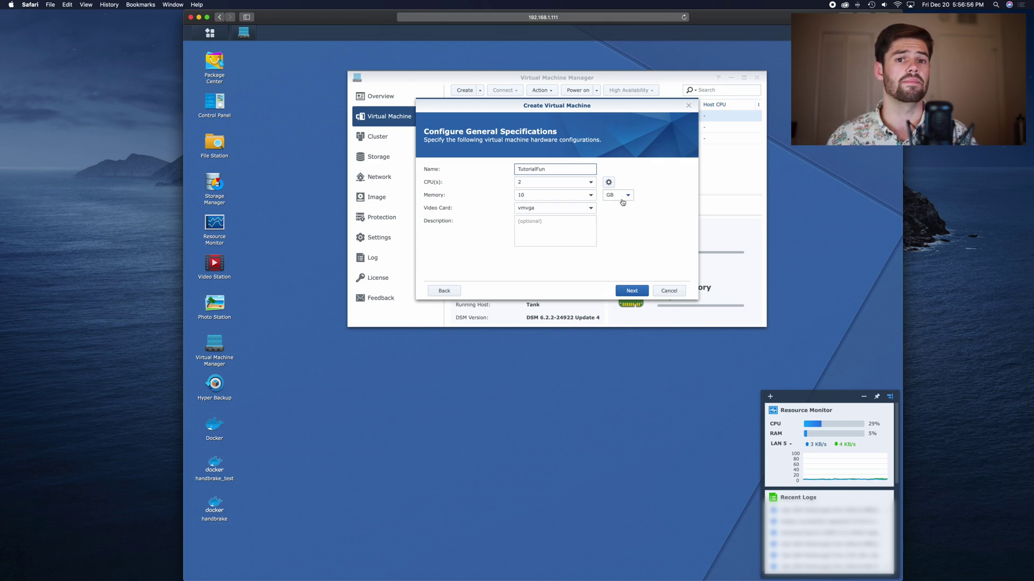
left_click(560, 209)
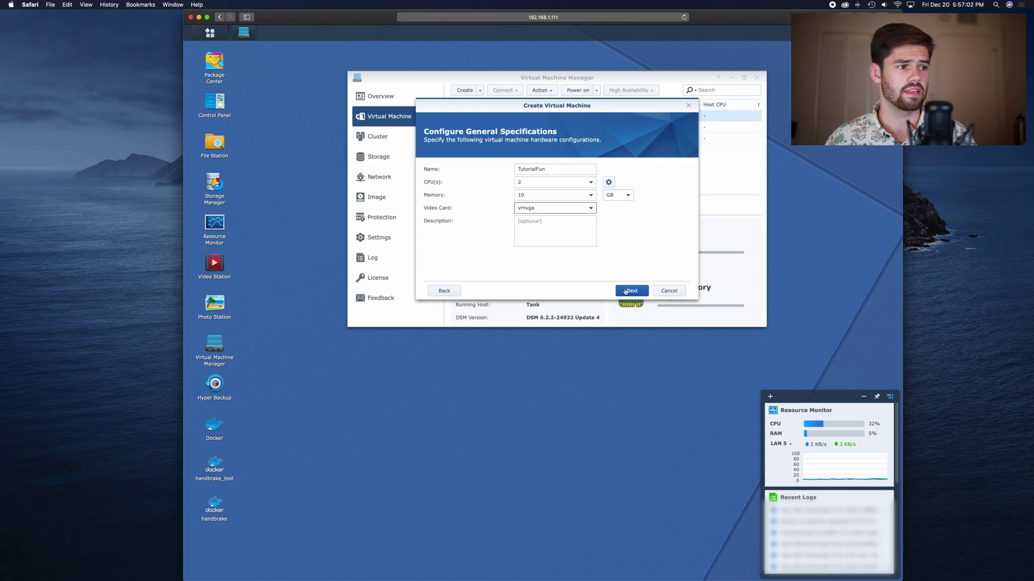
left_click(626, 292)
Give it a 500 GB disk, boot from the ubuntu-18.04.3-desktop-new ISO, and finish
left_click(550, 171)
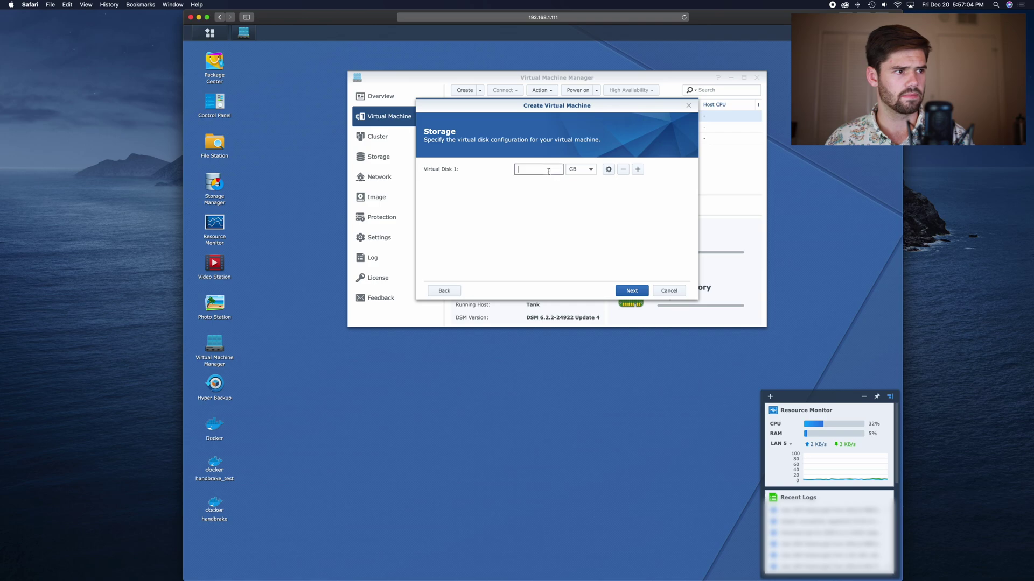
type("500")
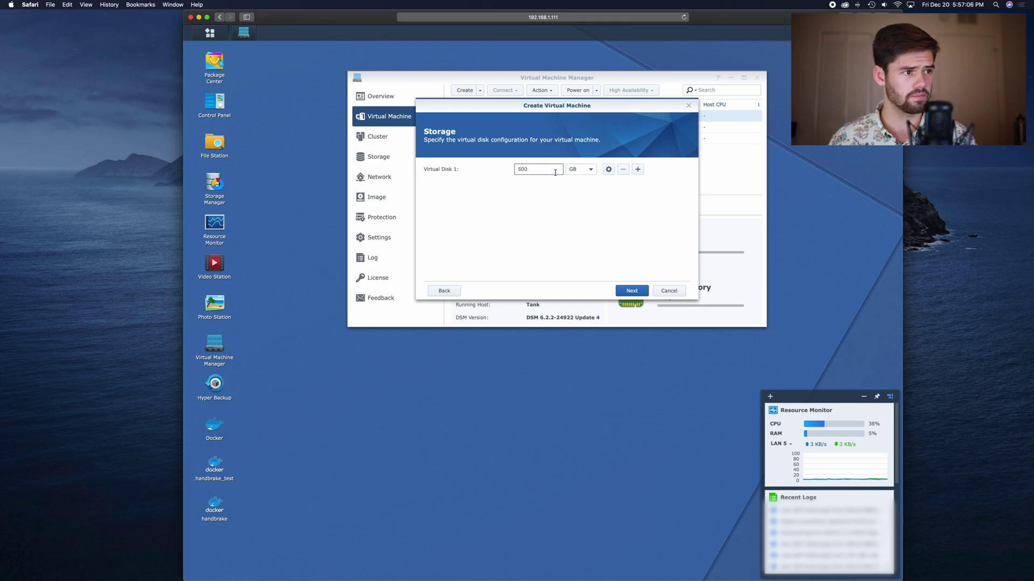
left_click(630, 293)
left_click(630, 294)
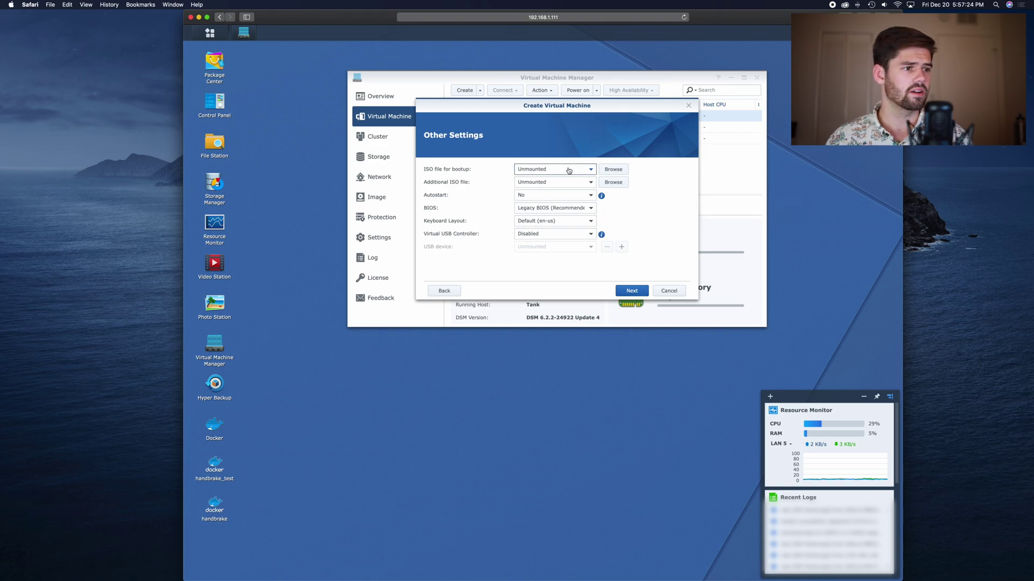
left_click(568, 170)
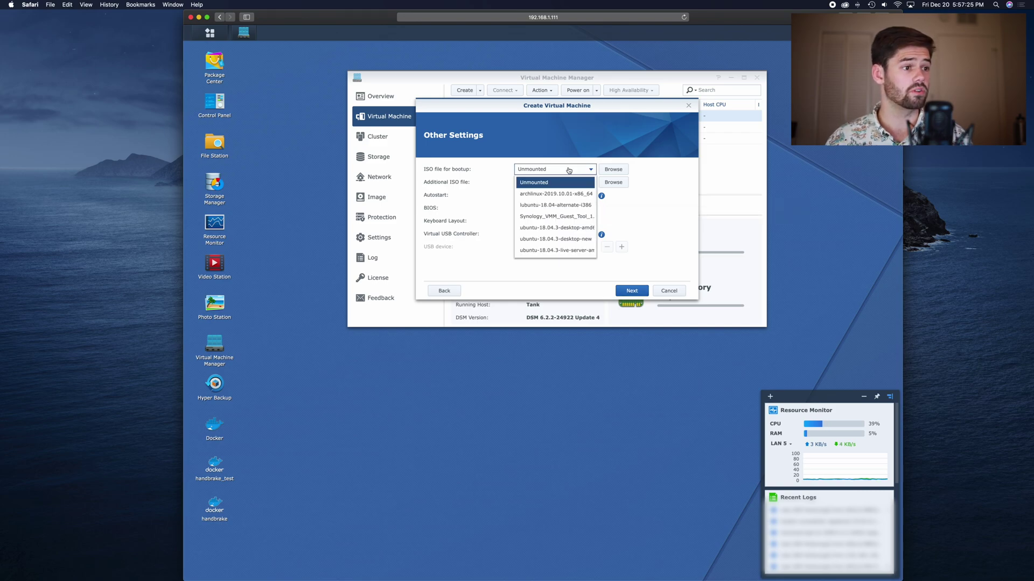
left_click(559, 239)
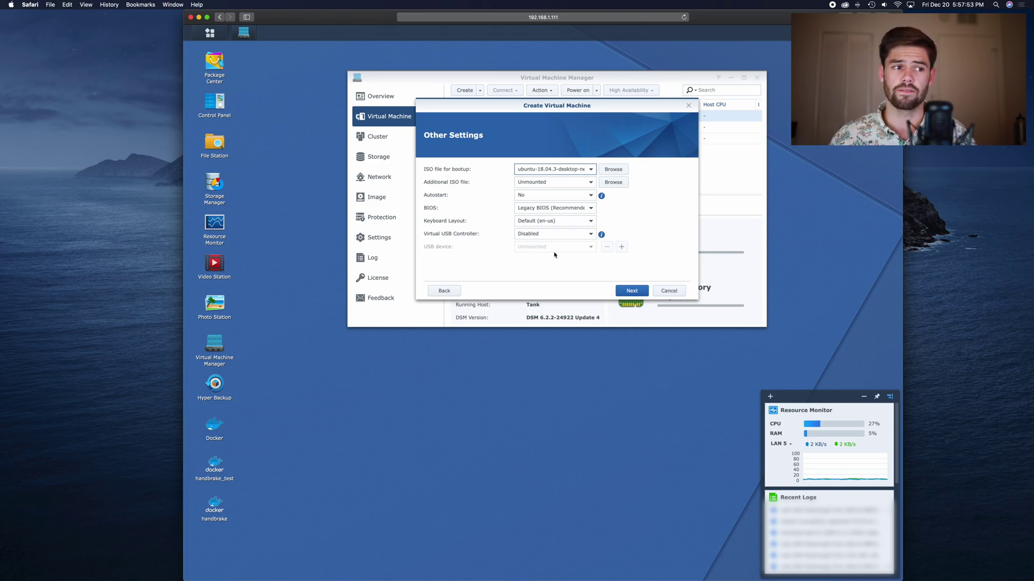
left_click(631, 291)
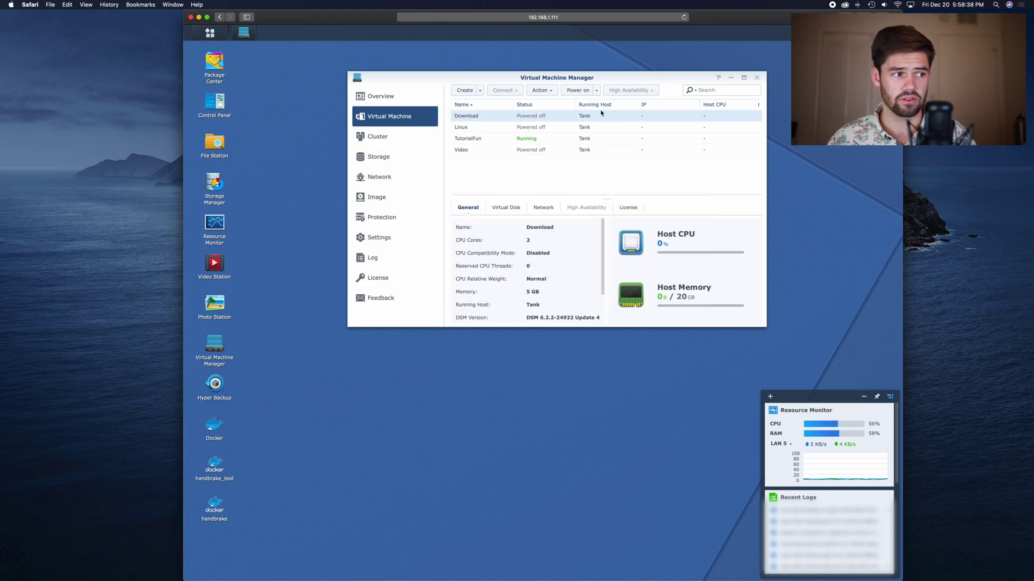
Connect to the TutorialFun VM's console and make it full screen
left_click(627, 138)
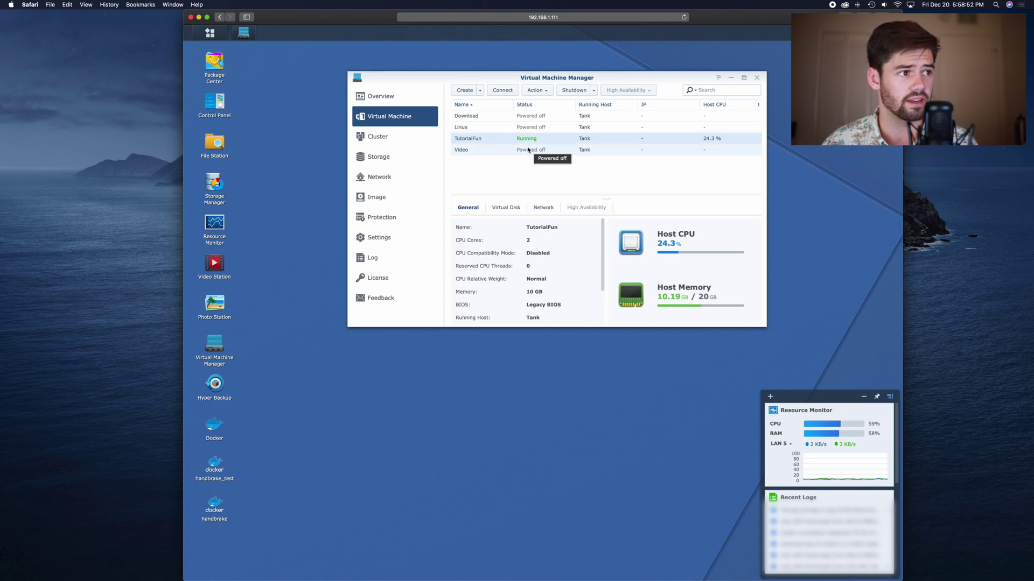
left_click(510, 91)
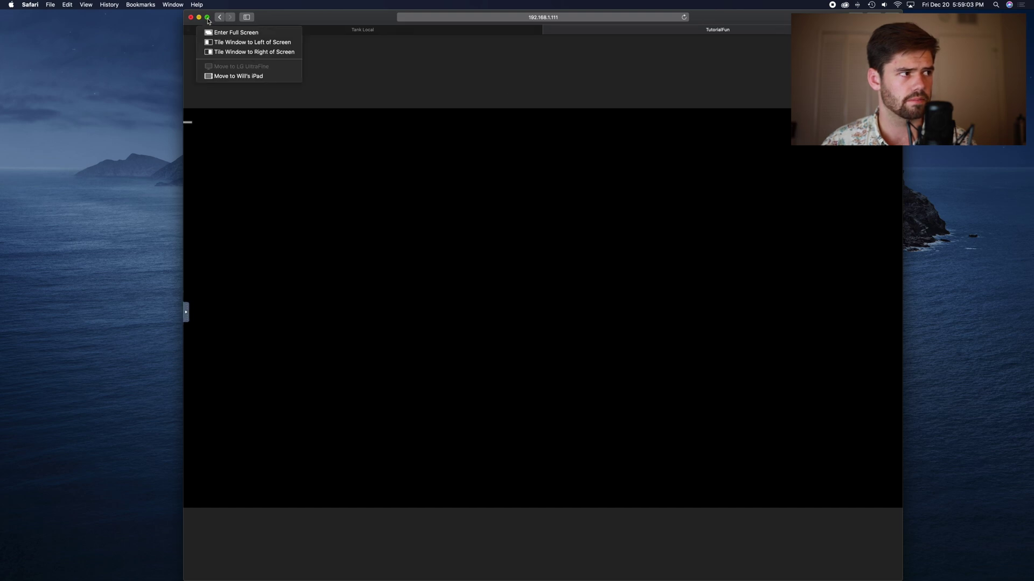
left_click(208, 18)
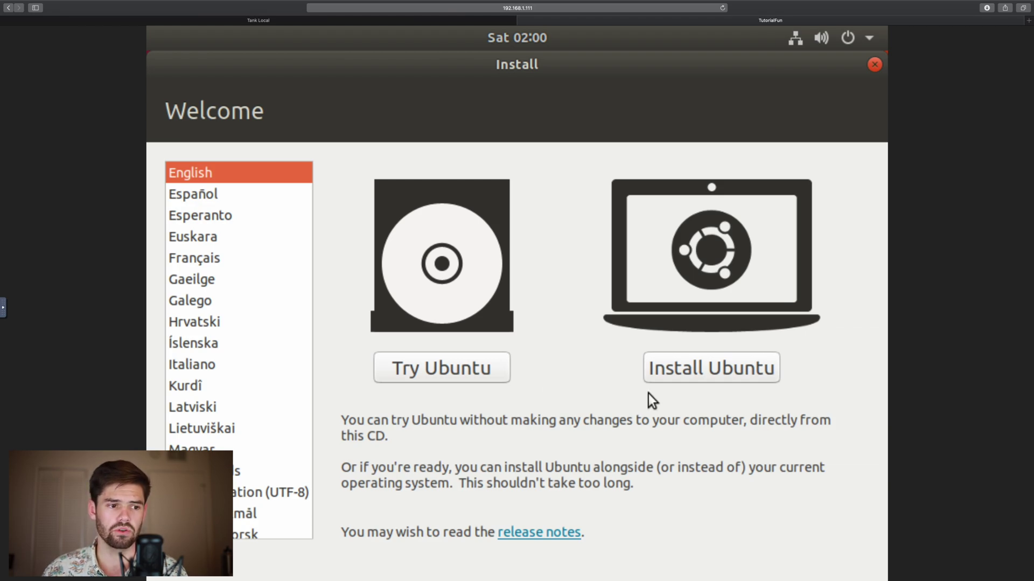
Keep English and choose Install Ubuntu on the Welcome page
left_click(715, 378)
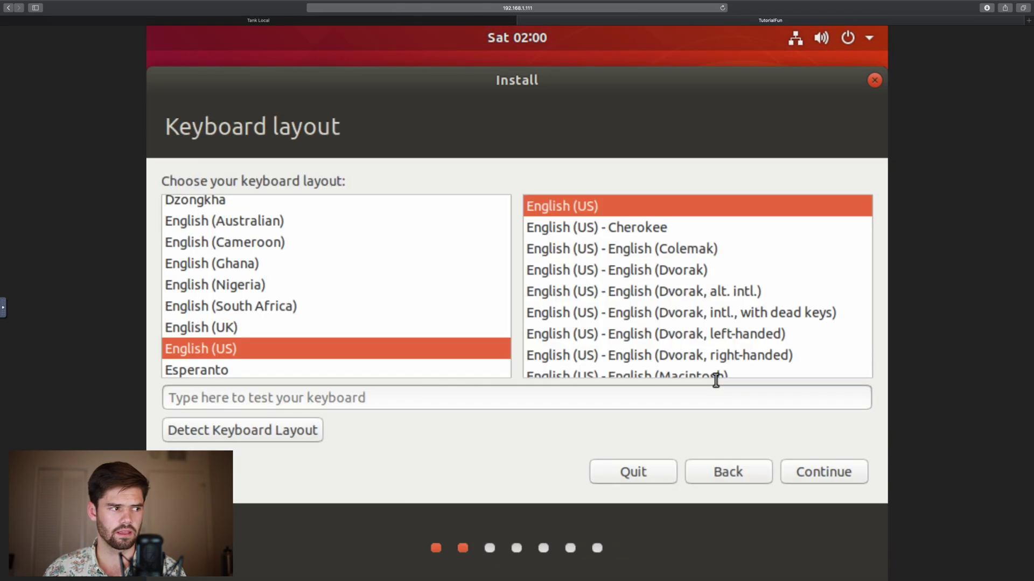
Keep English (US) keyboard, pick minimal installation without updates, and choose to erase the disk
left_click(782, 471)
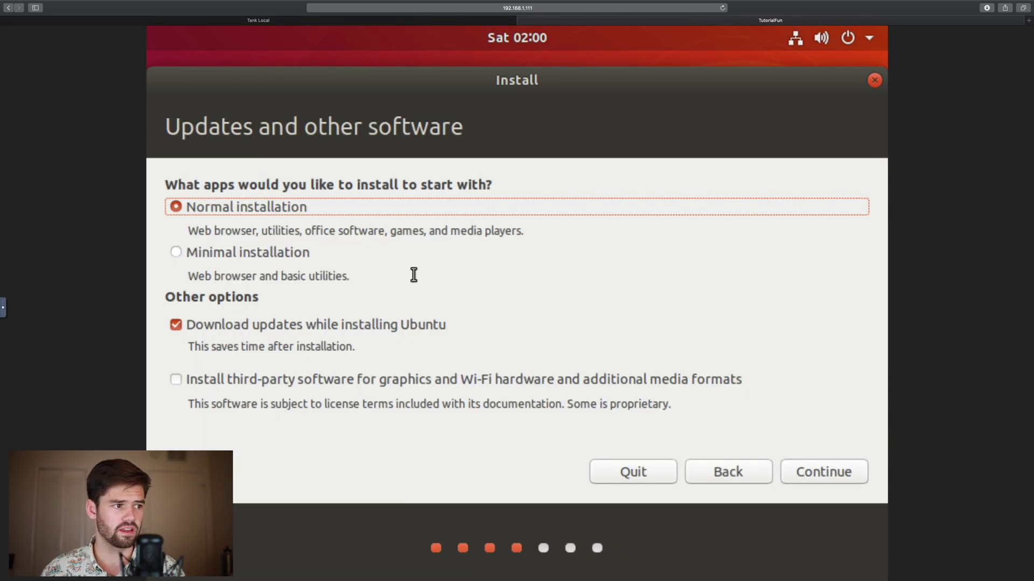
left_click(273, 256)
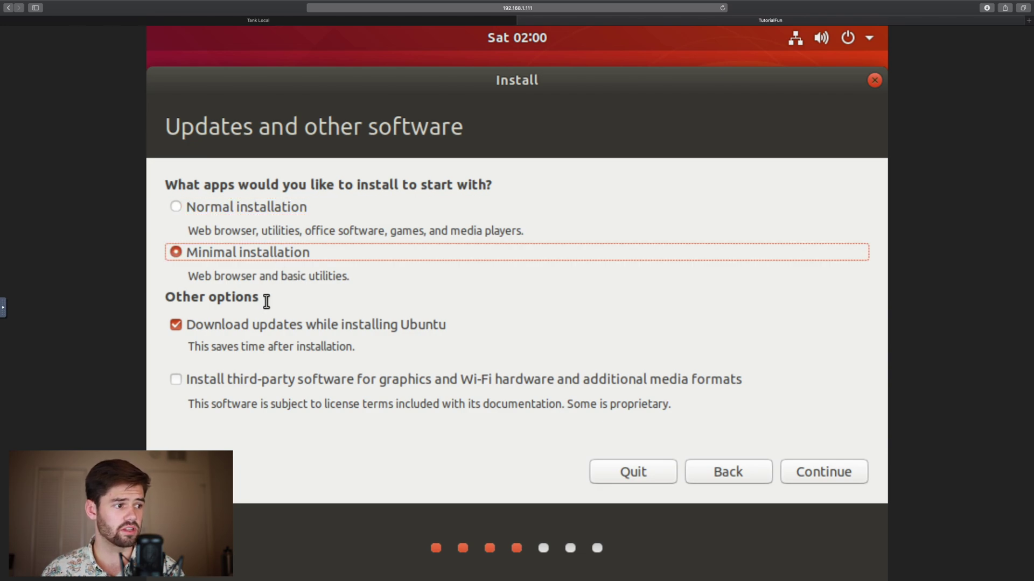
left_click(273, 325)
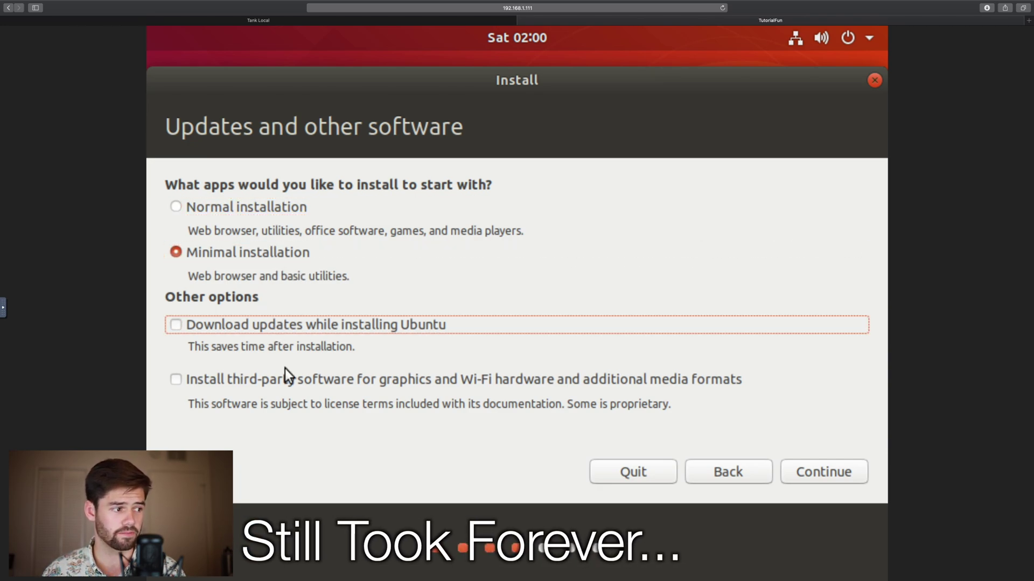
left_click(836, 476)
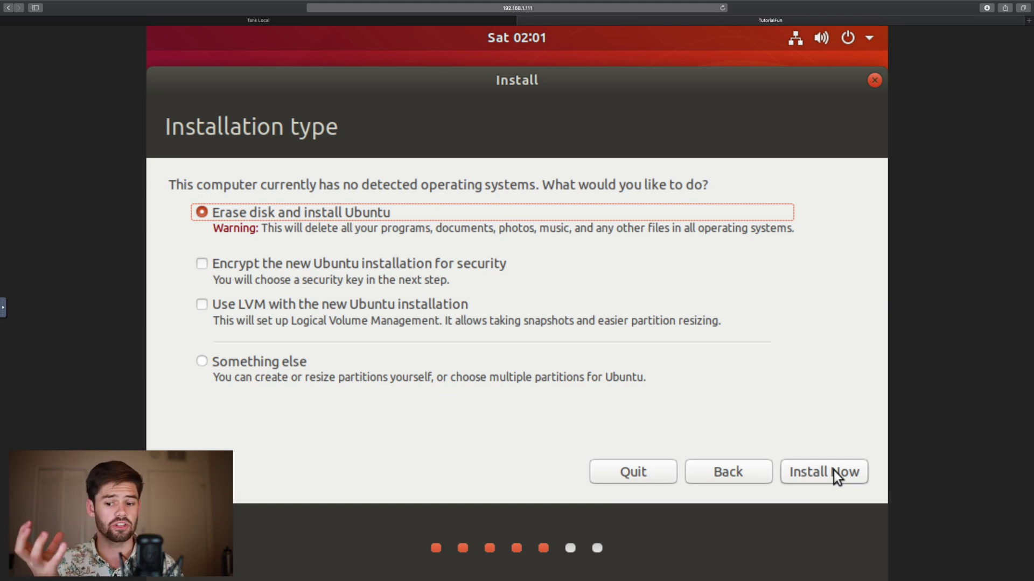
left_click(834, 470)
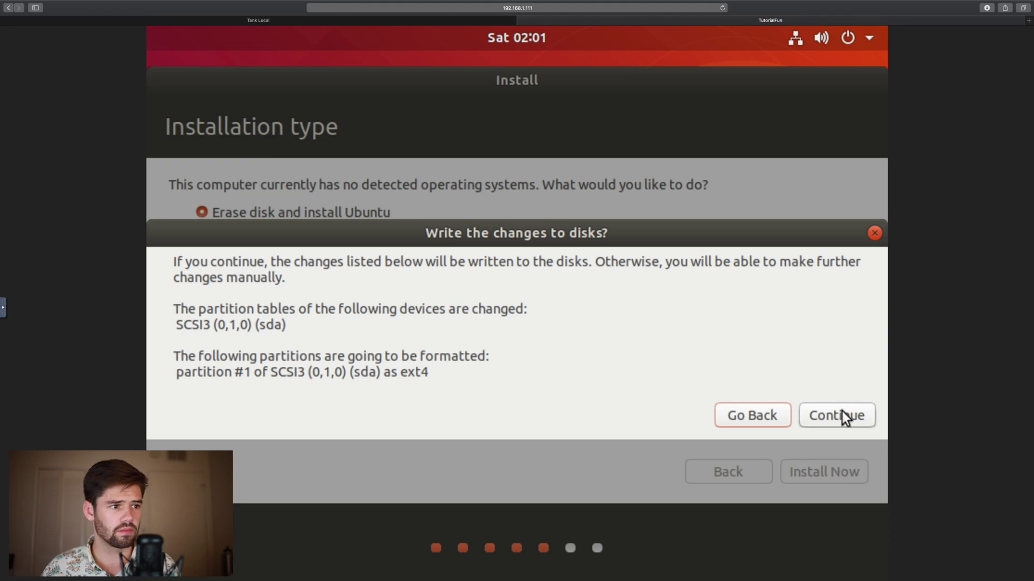
Confirm writing disk changes and accept Los Angeles as the location
left_click(843, 416)
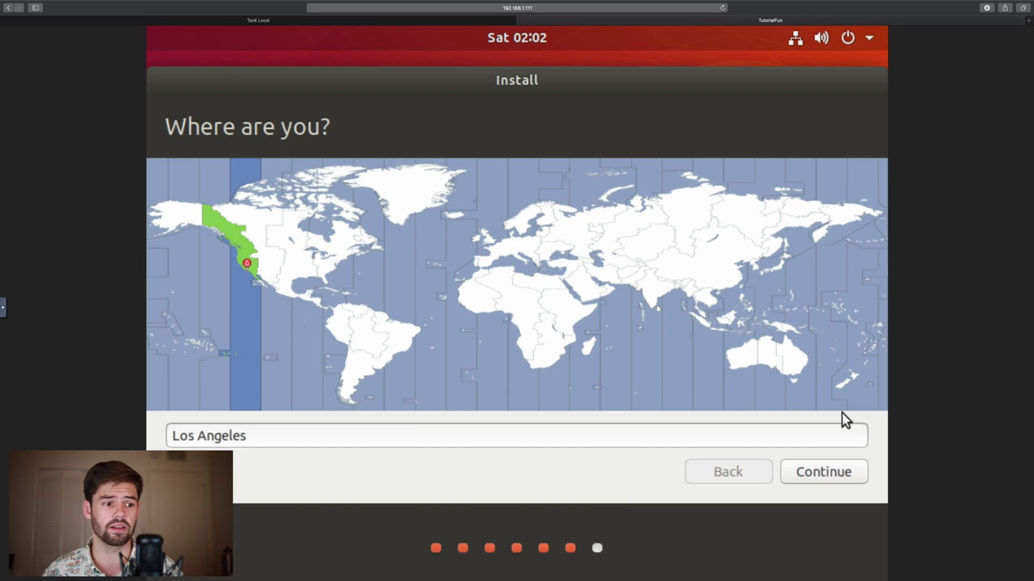
left_click(849, 481)
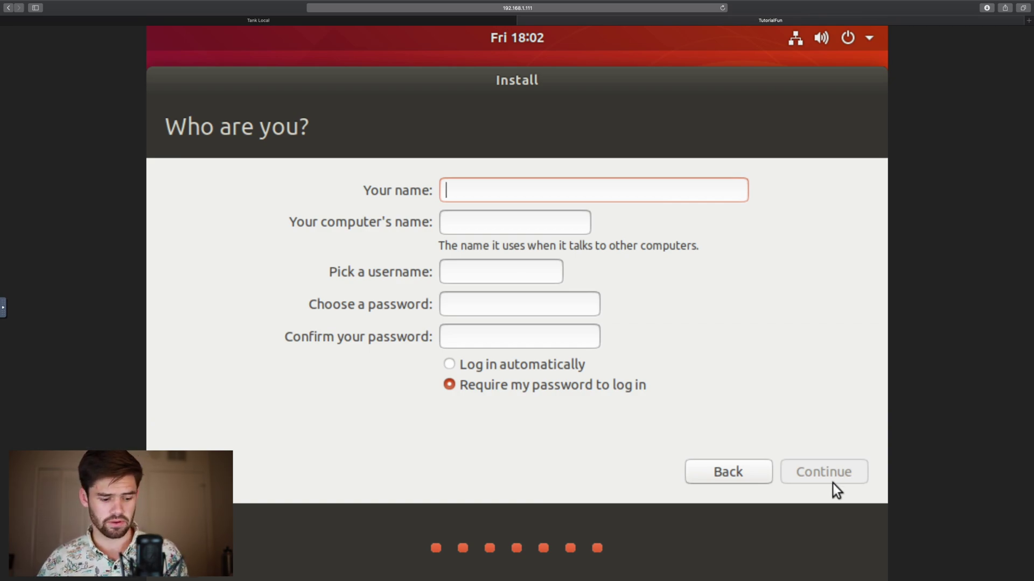
Enter the user's name, set and confirm the account password, and start installation
type("SpaceRex")
key("Tab")
key("Tab")
key("Tab")
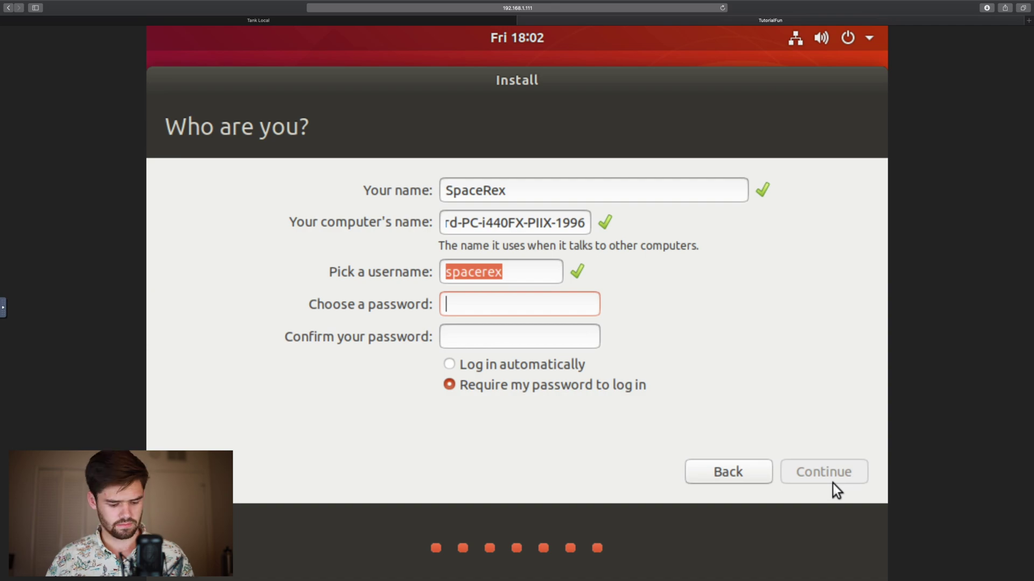
type("password123")
key("Tab")
type("password123")
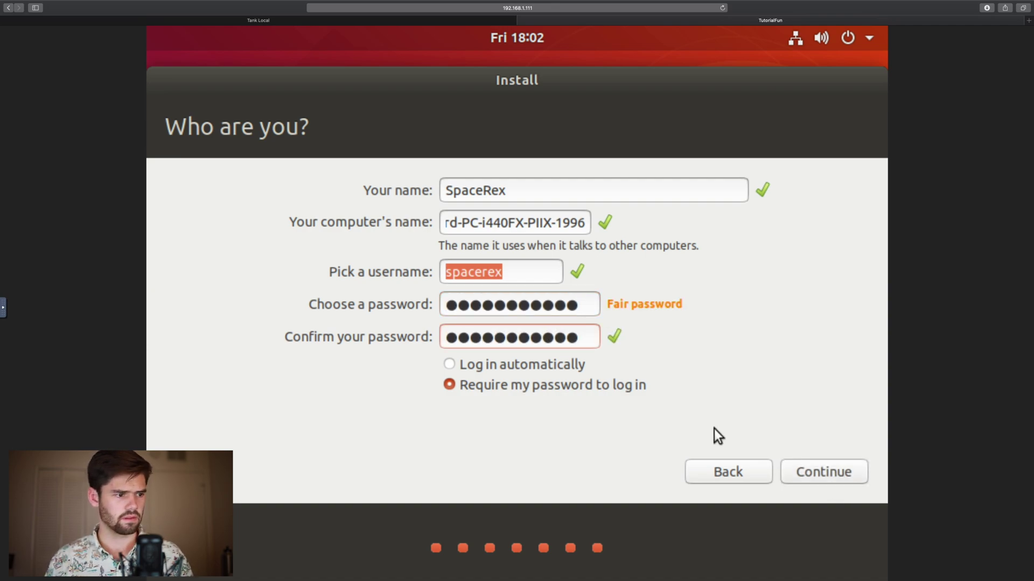
left_click(807, 470)
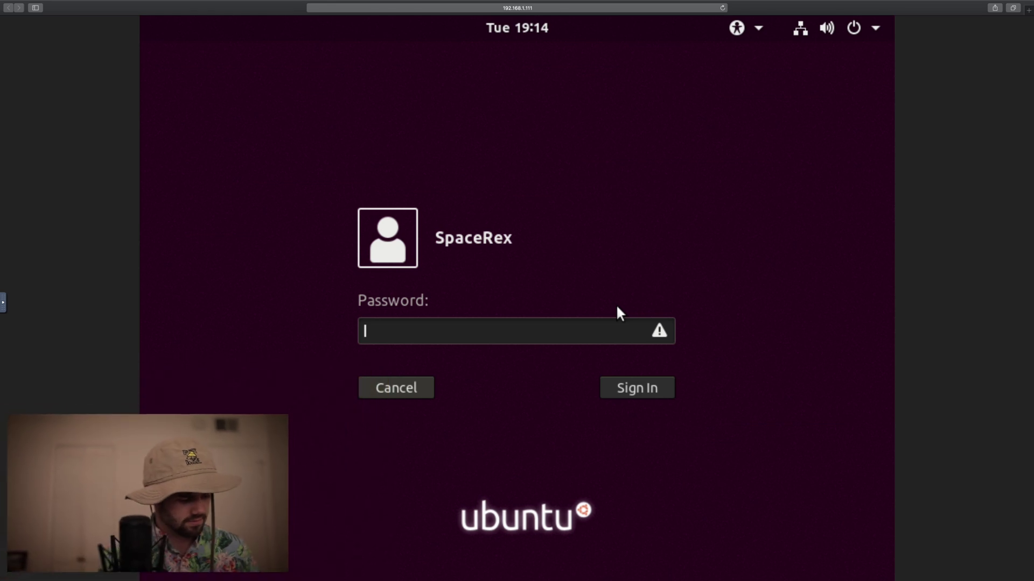
Enter the account password at the Ubuntu login screen to sign in
type("•••••••••••")
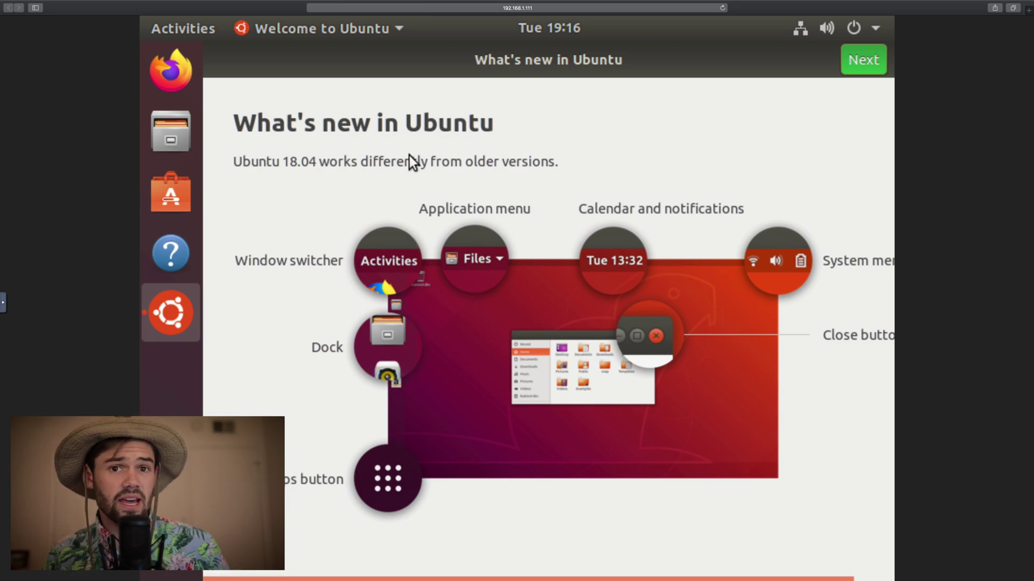
Launch Terminal from the applications overview and list files with ls
key("super+a")
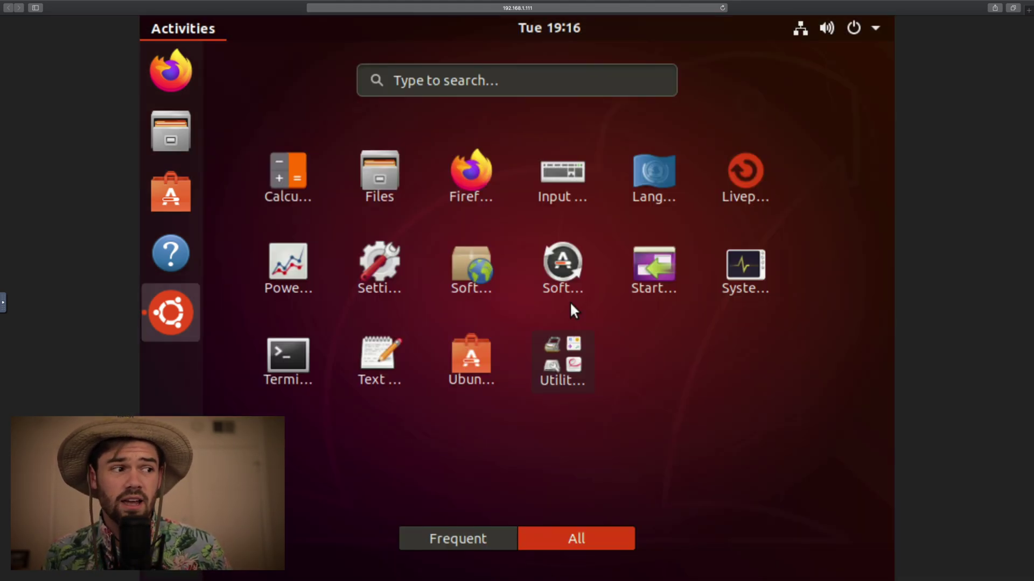
left_click(298, 379)
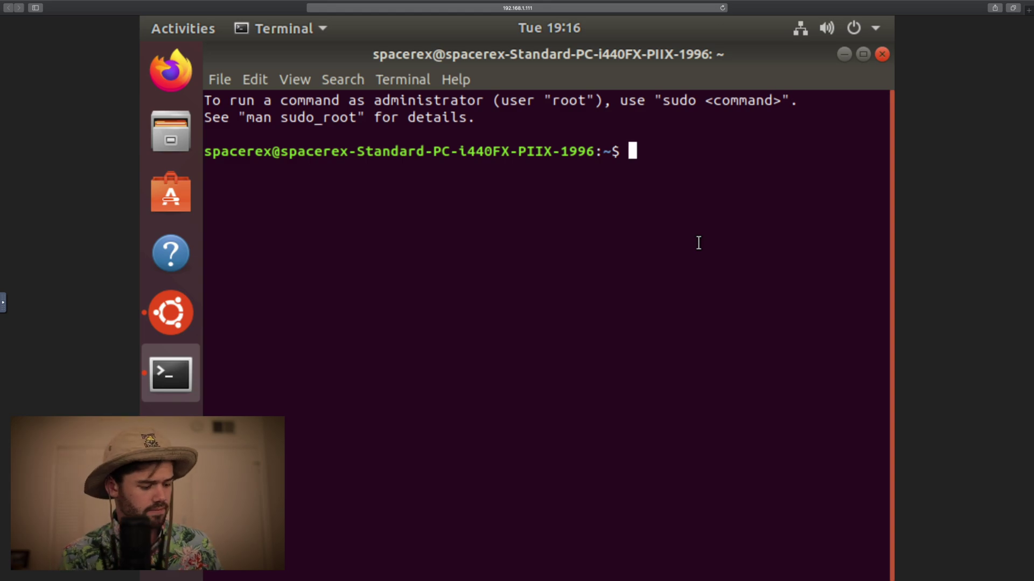
type("ls")
key("Return")
Run ip and ip addr, then scroll the output to read the local IP
type("ip")
key("Return")
type("ip addr")
key("Return")
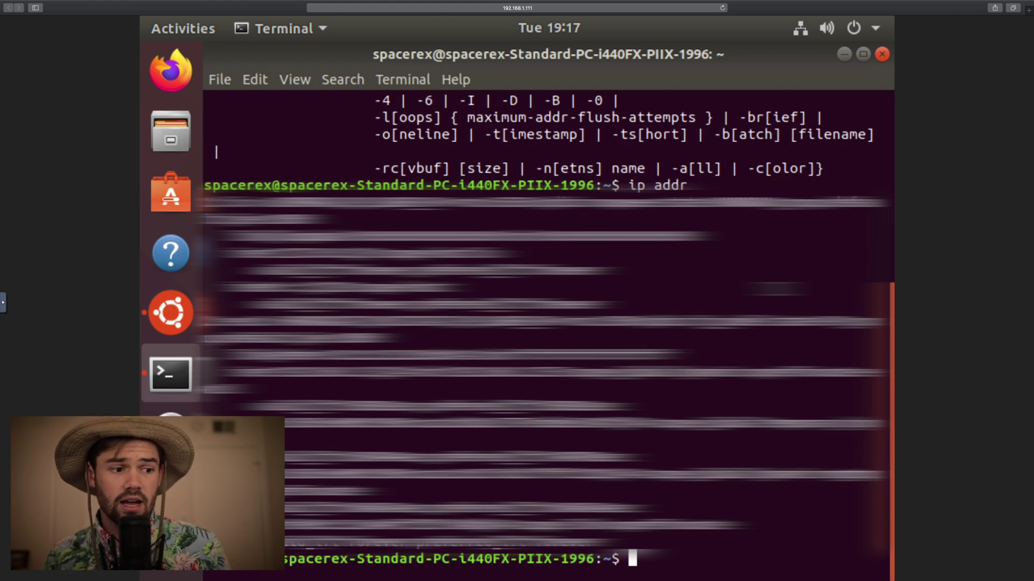
scroll(548, 334, "up", 2)
scroll(548, 333, "down", 2)
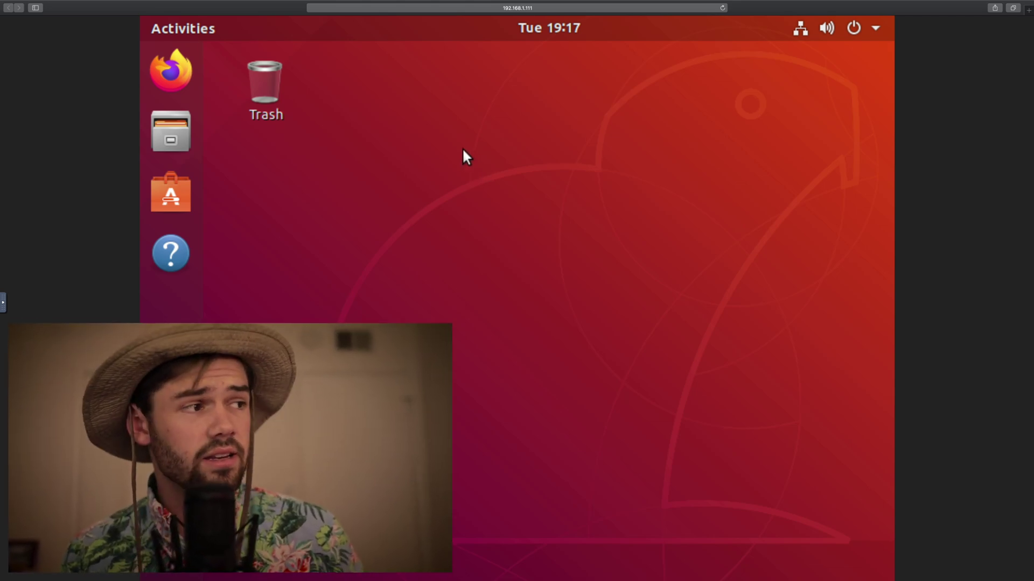
Launch Firefox Web Browser from the dock on the Ubuntu desktop
left_click(170, 71)
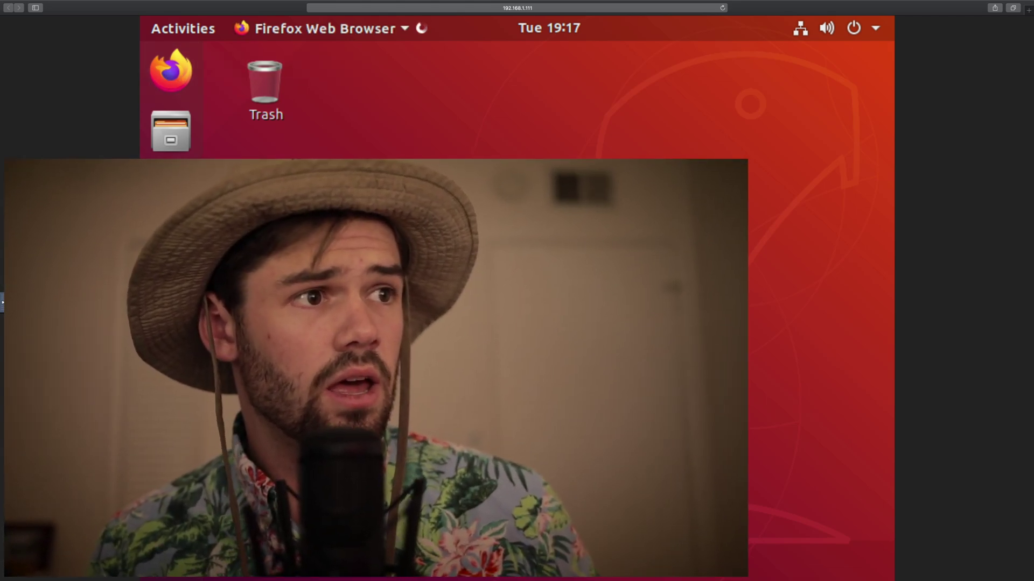